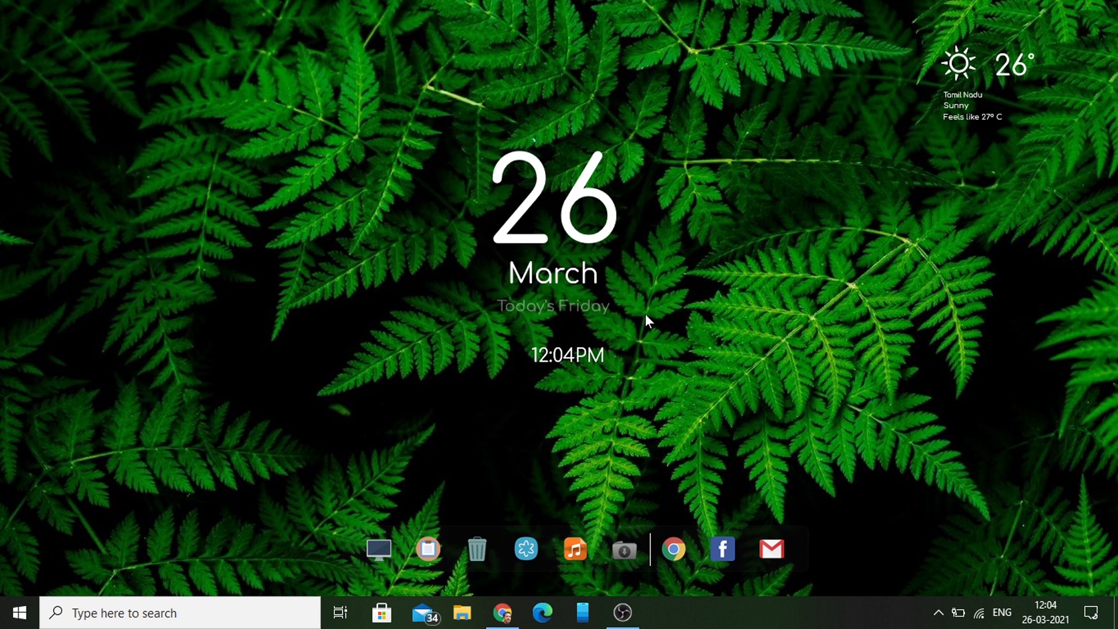
- Open Google Drive in Chrome from the Google home page and close the duplicate personal Drive tab
click(502, 612)
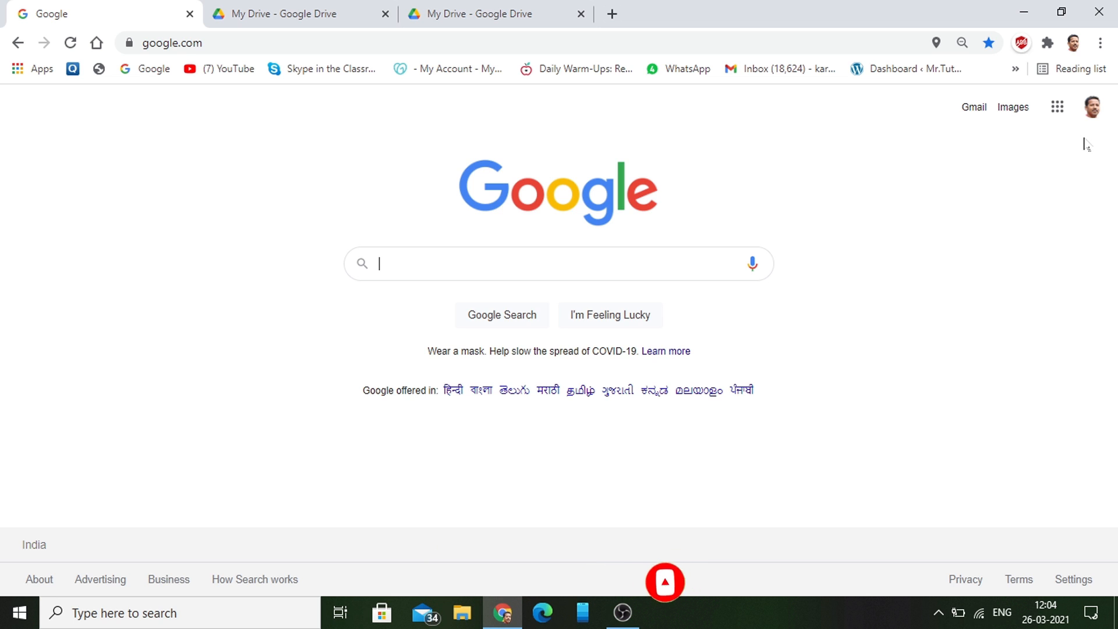
click(1058, 106)
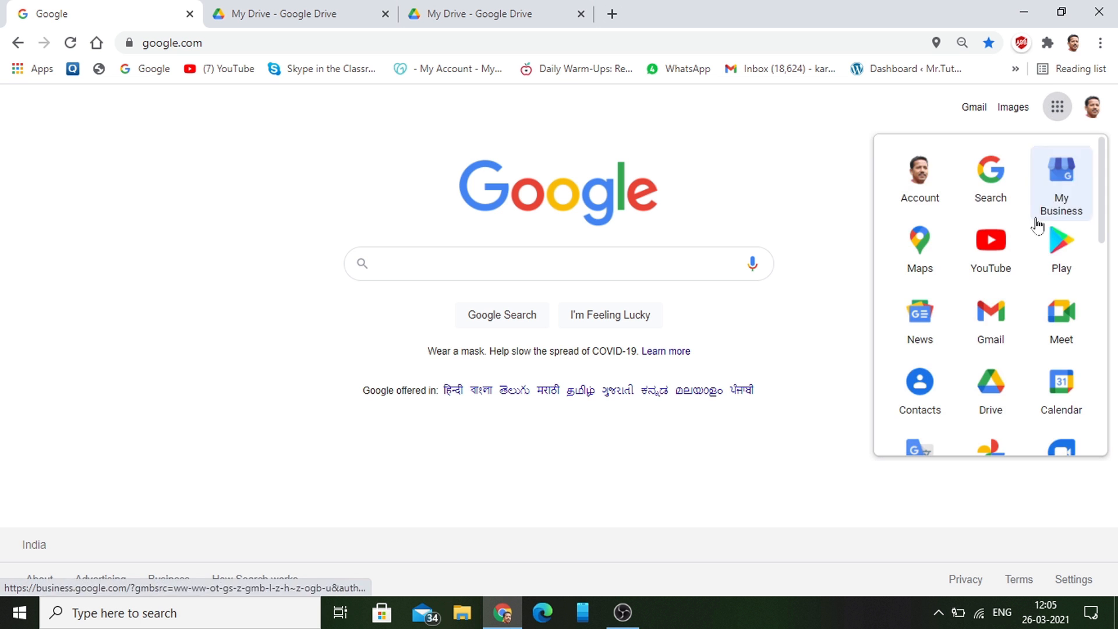
click(988, 387)
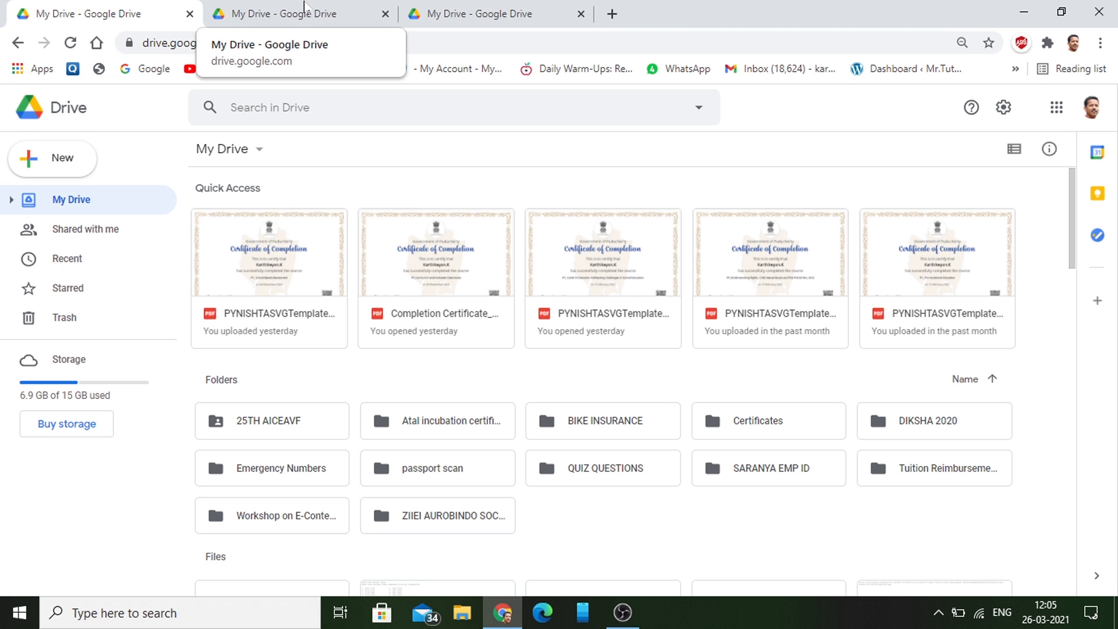
click(304, 7)
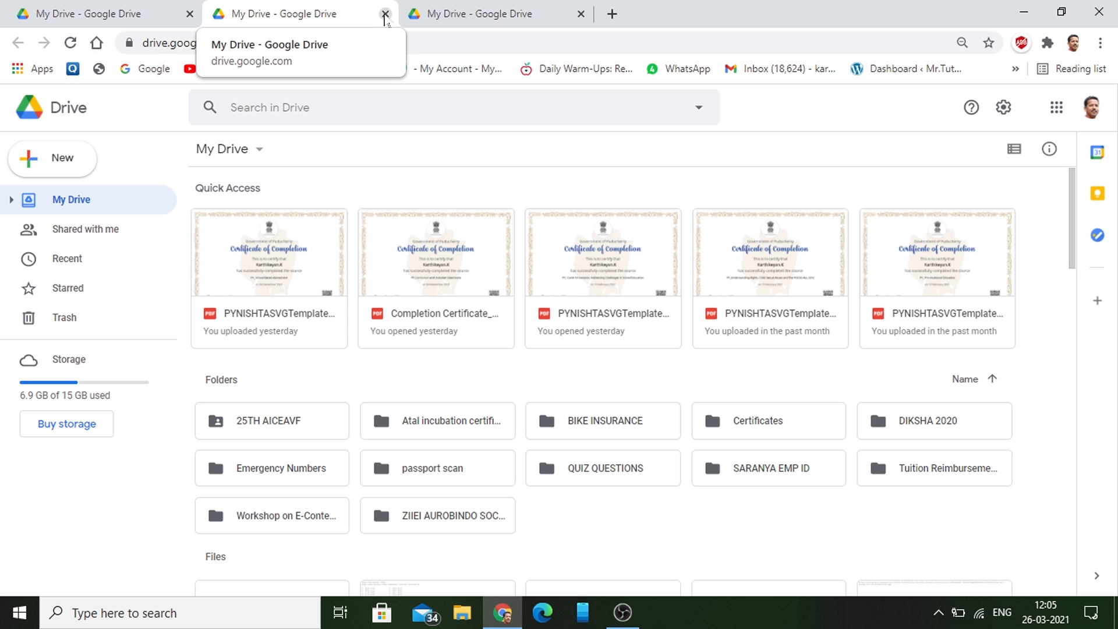
click(385, 13)
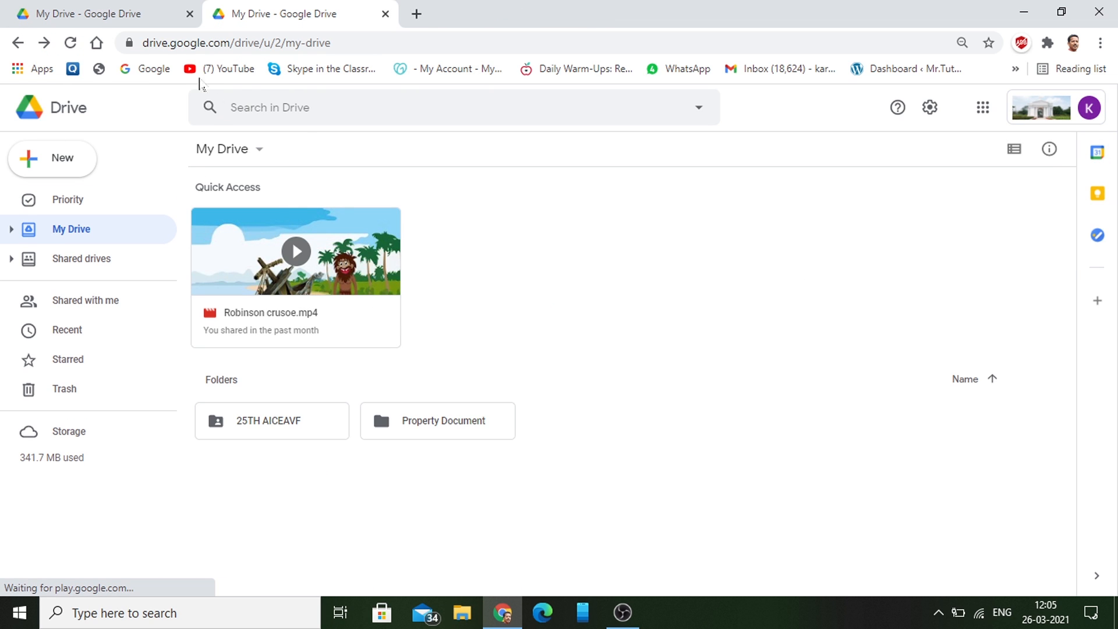
- Return to the Google home page and sign in with the school account using its prefilled e-mail address
click(150, 69)
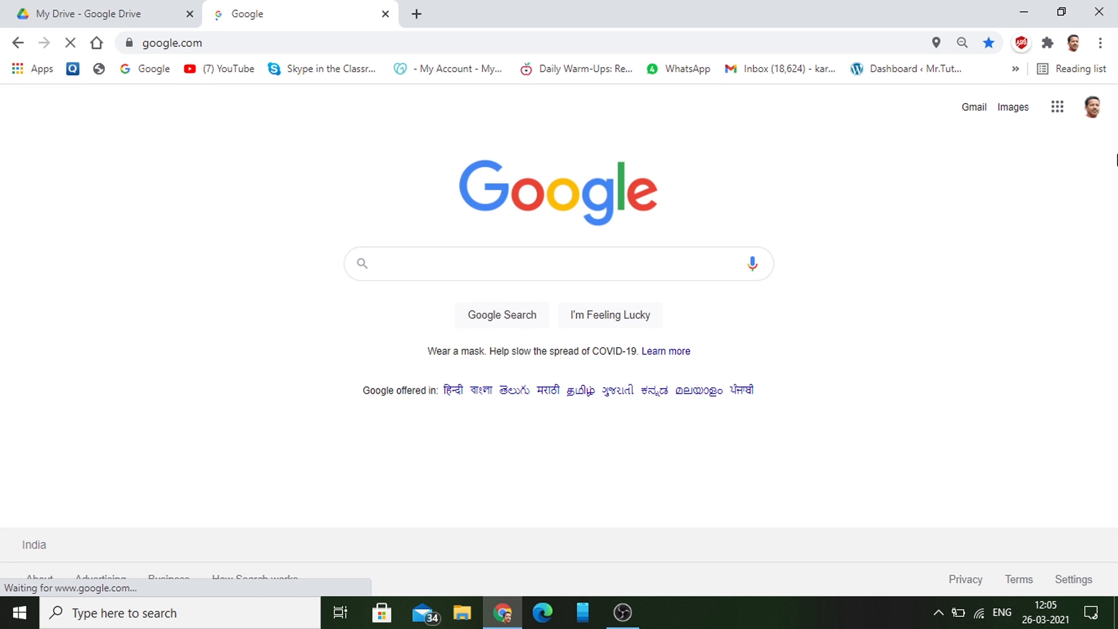
click(1094, 111)
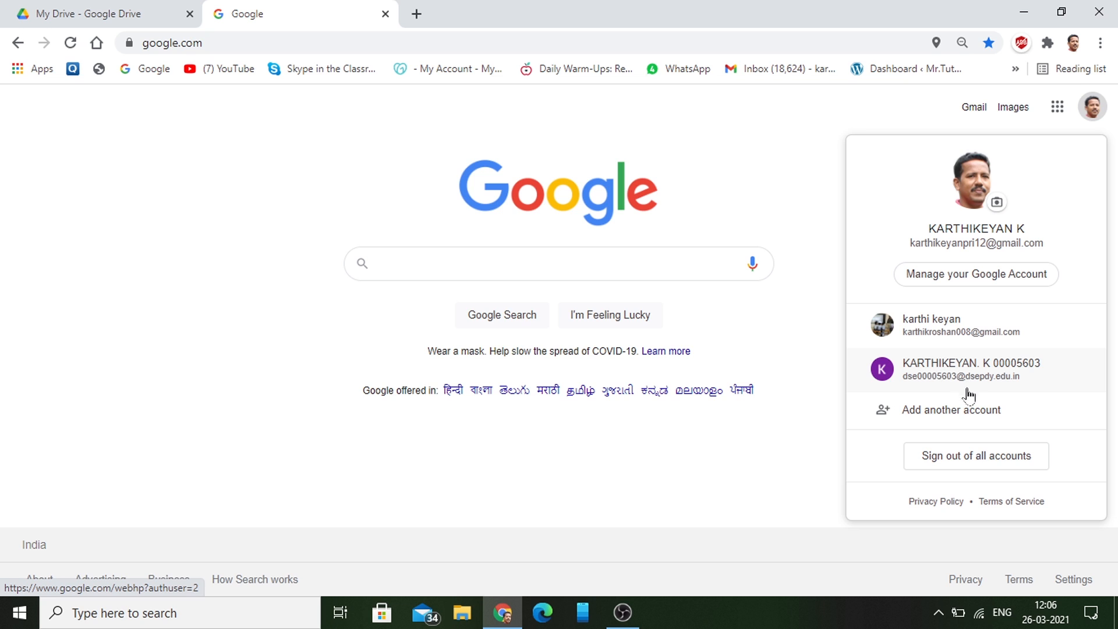
click(950, 414)
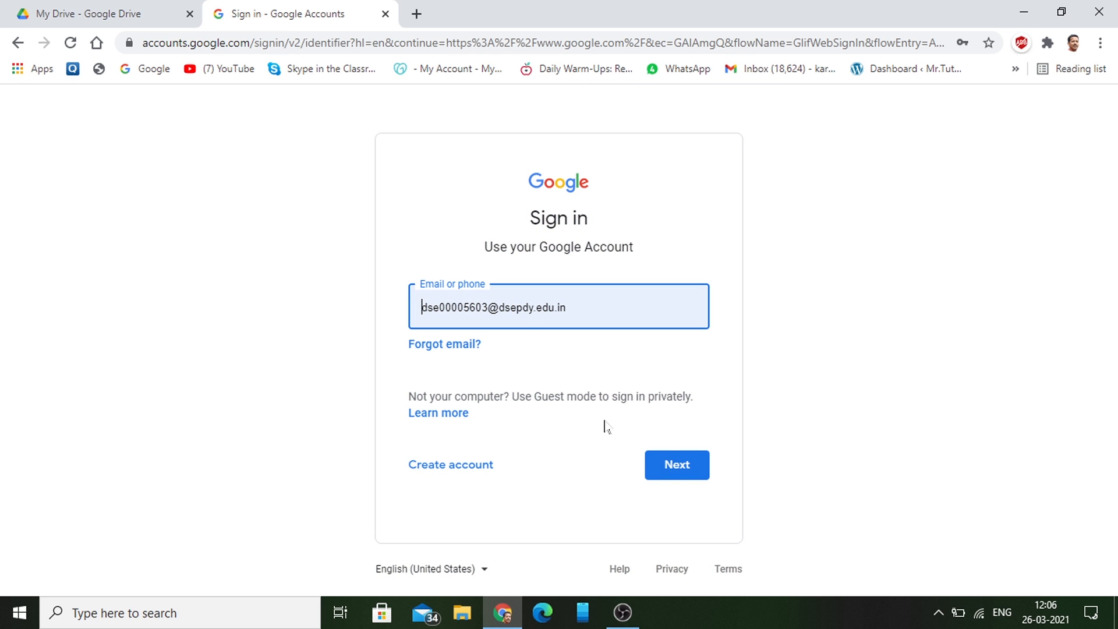
click(662, 464)
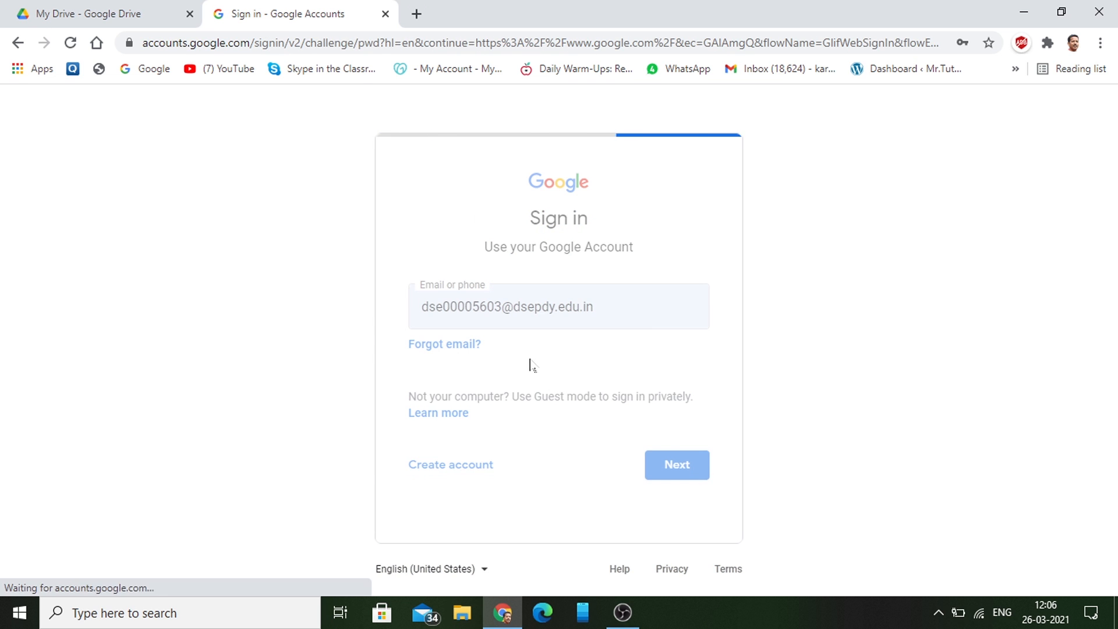
click(679, 451)
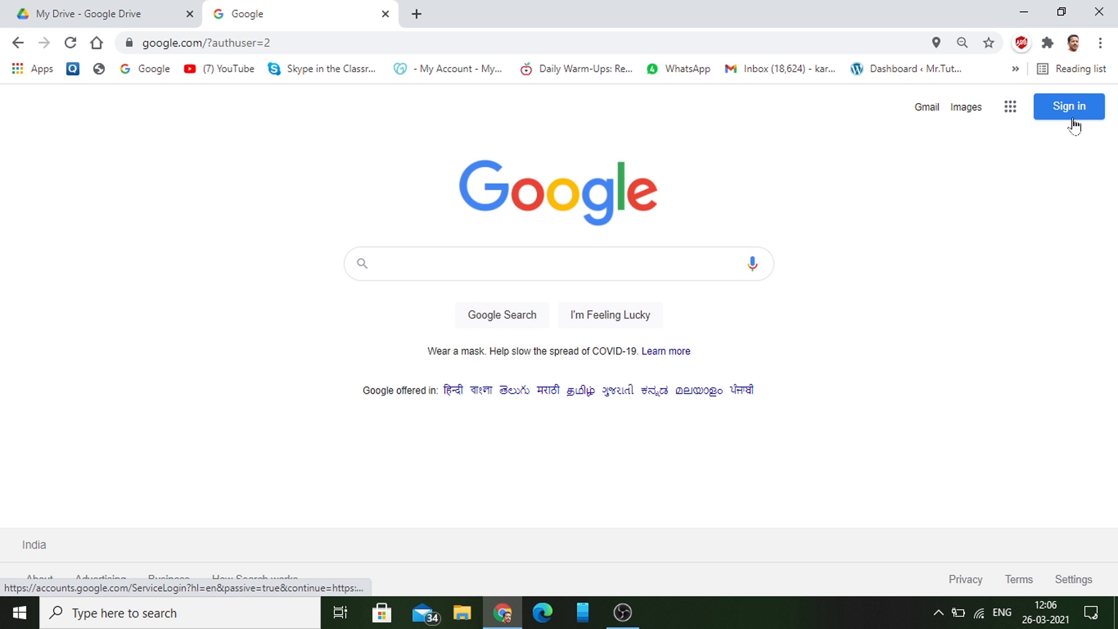
- Open Google Drive from the Google home page and switch it to the school account
click(1011, 110)
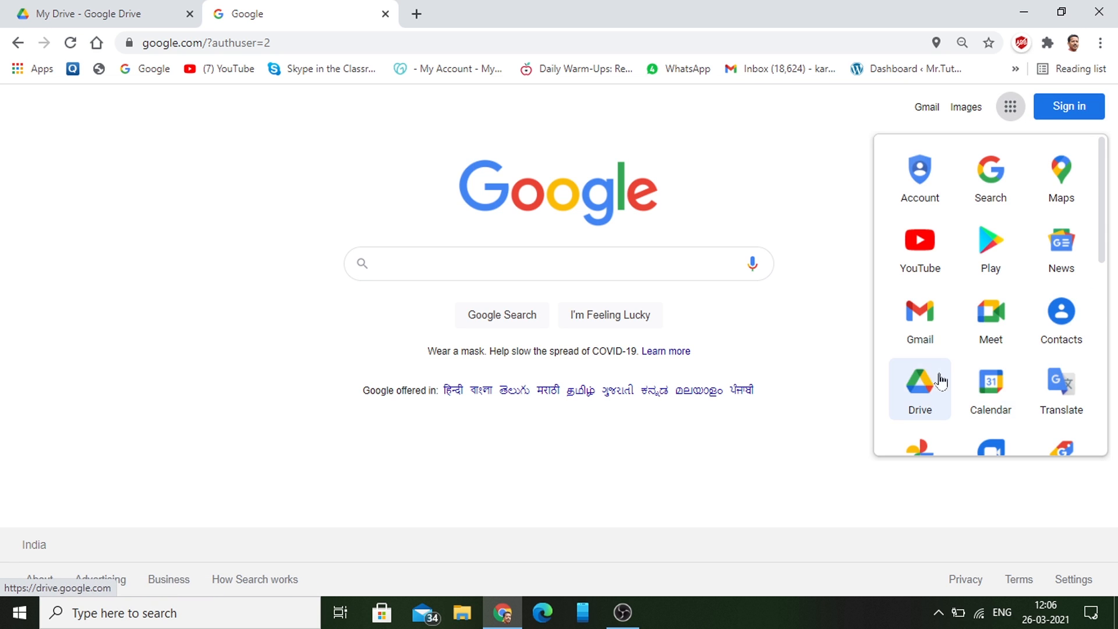
click(921, 378)
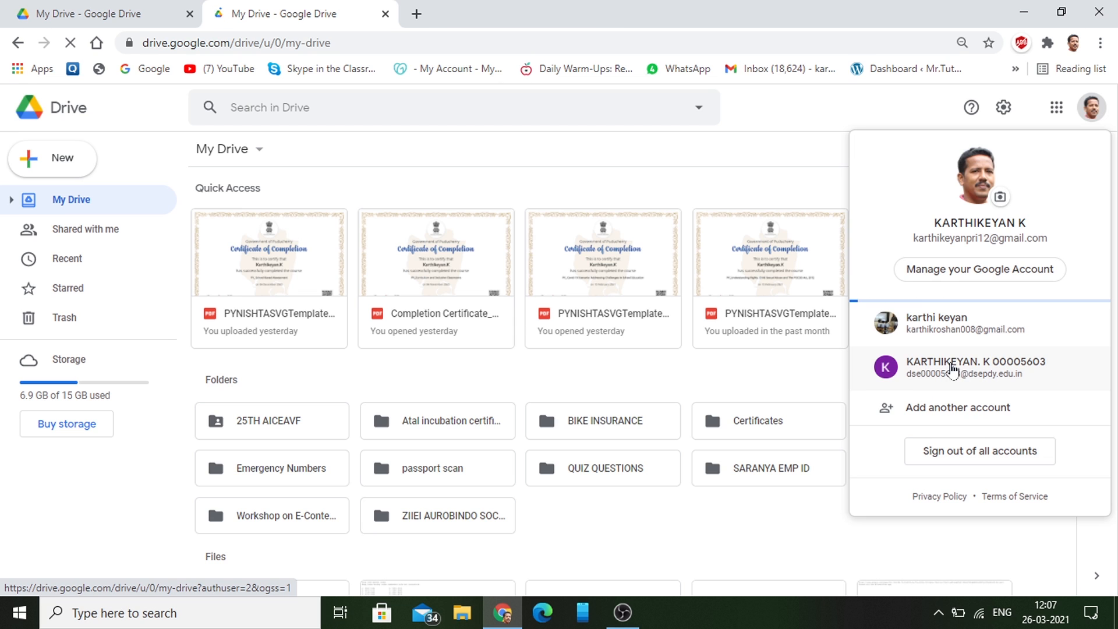
click(967, 372)
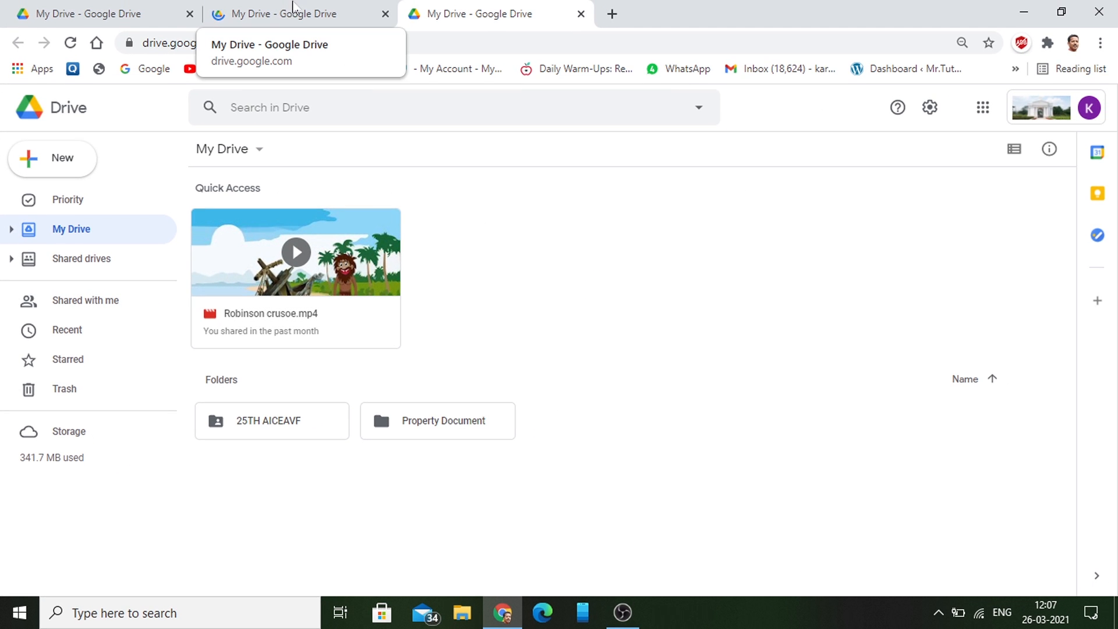
- Close the extra Drive tab and compare the storage usage of the personal and school accounts
click(190, 13)
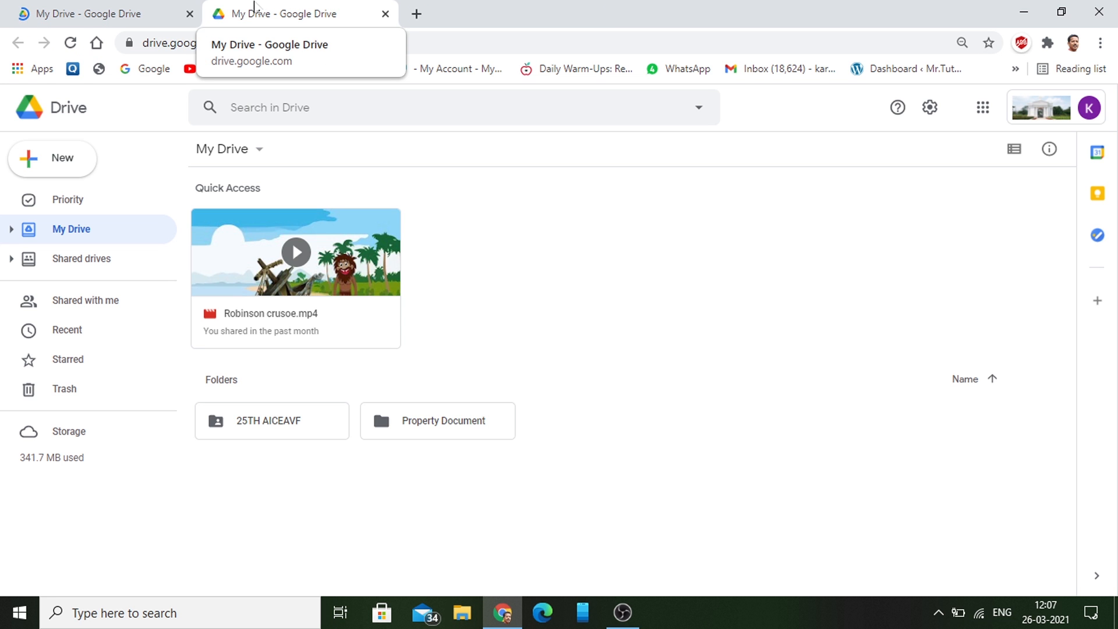
click(87, 13)
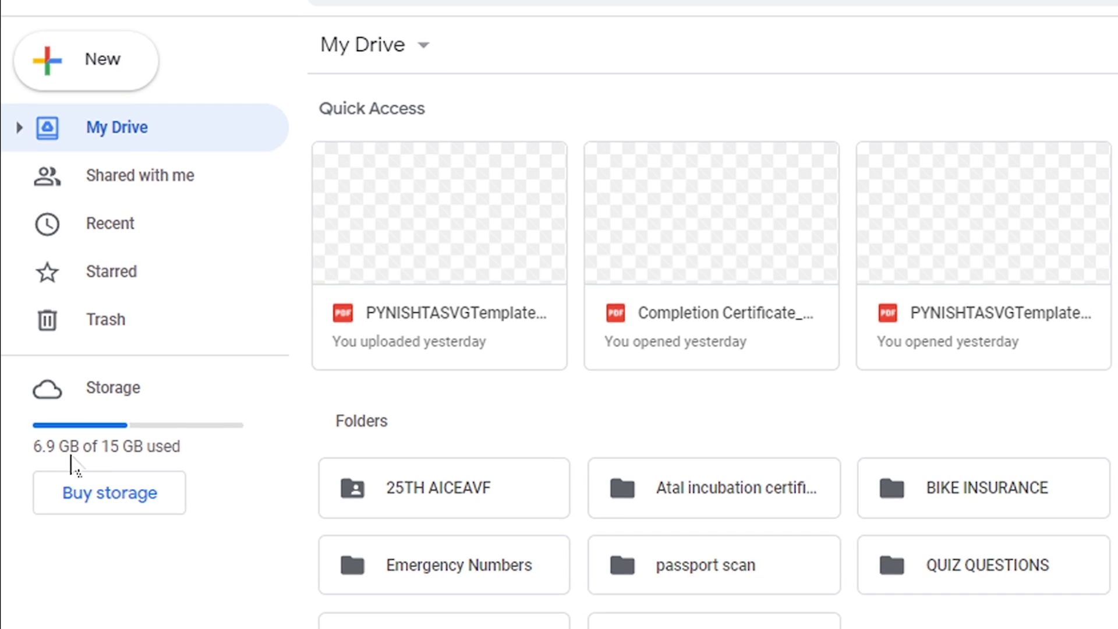
click(419, 0)
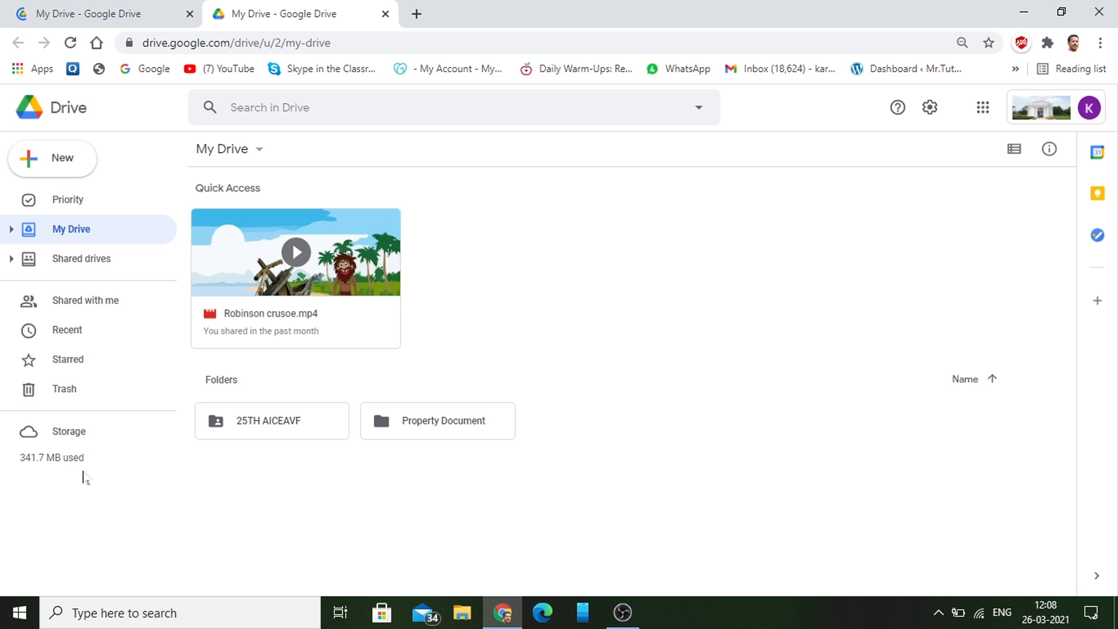
- Open Google Photos for the school account from its Drive page
click(983, 107)
drag(1106, 230, 1112, 328)
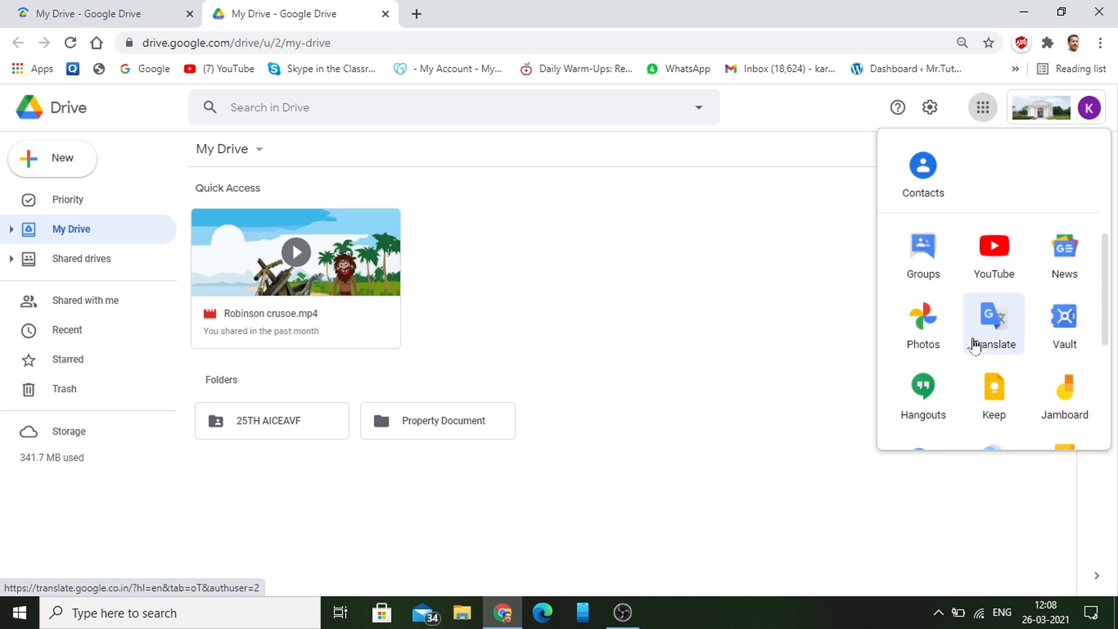
click(922, 328)
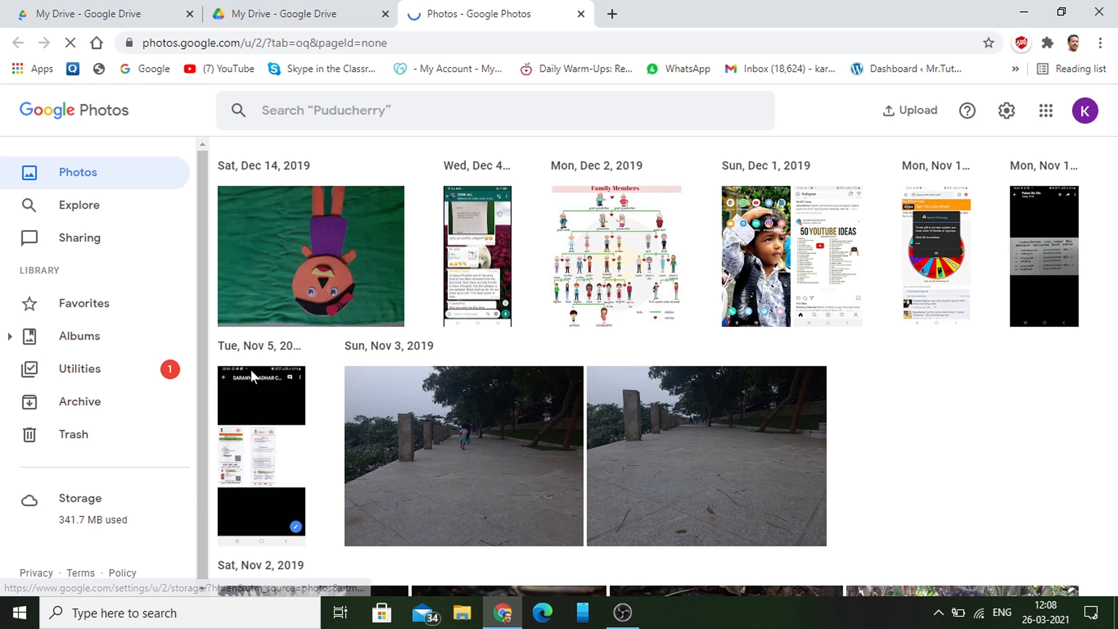
click(120, 7)
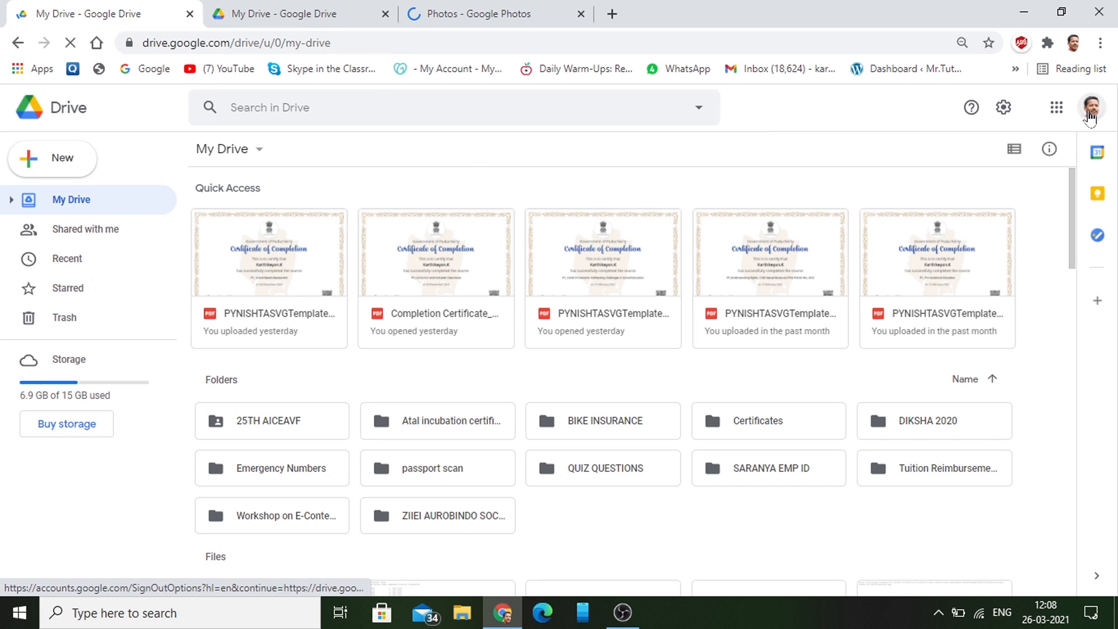
click(552, 8)
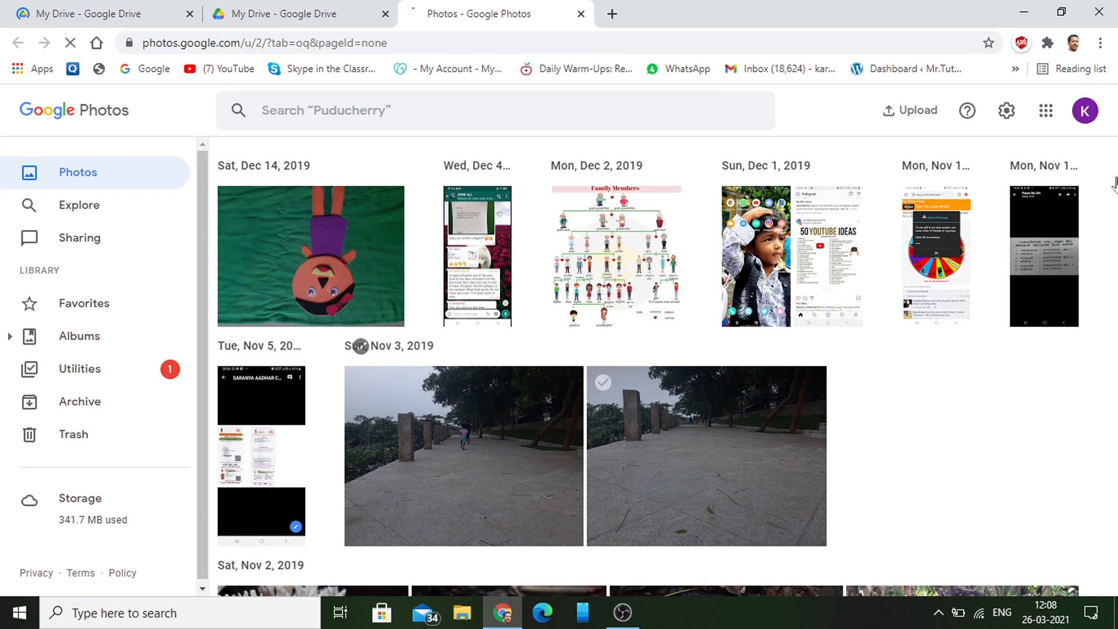
click(1081, 112)
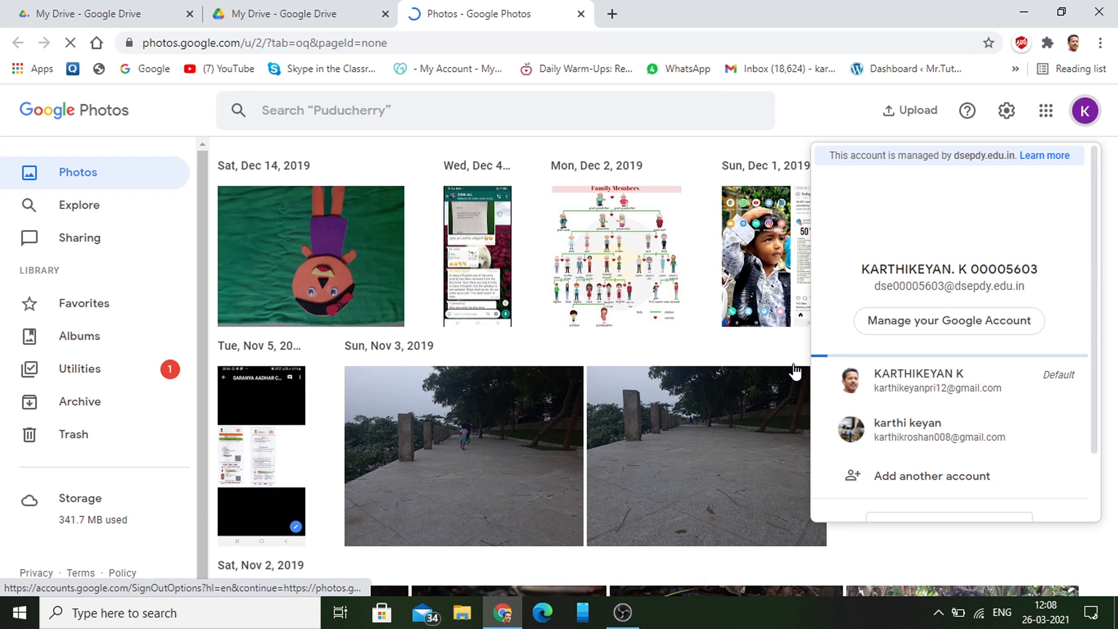
click(198, 454)
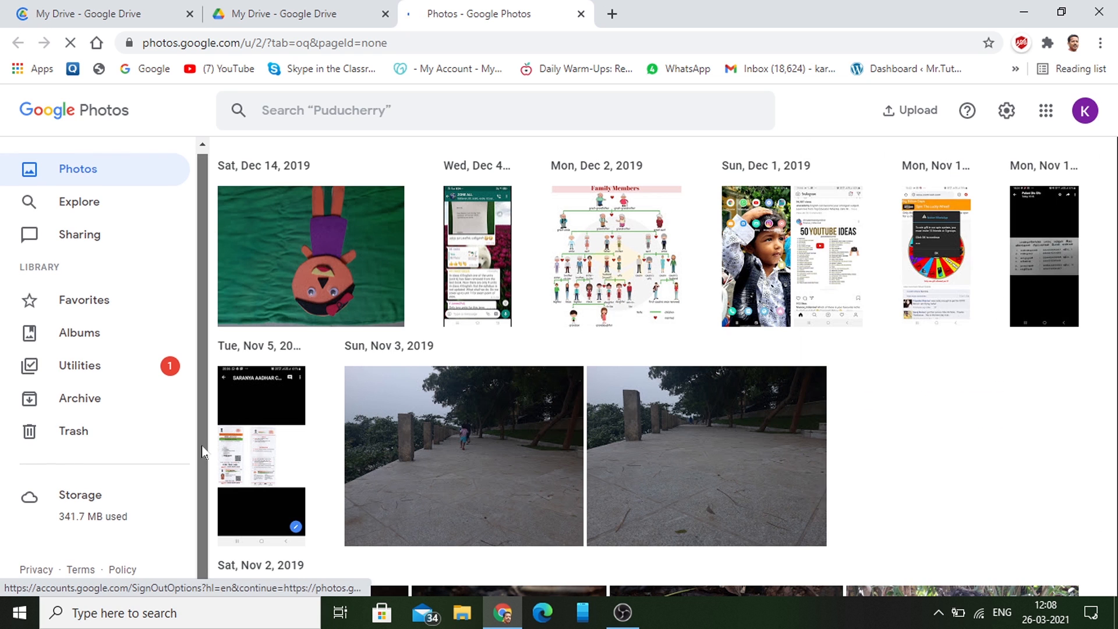
- Browse the photo library of the school account in Google Photos
scroll(641, 478, down, 5)
scroll(640, 474, up, 5)
scroll(641, 473, down, 1)
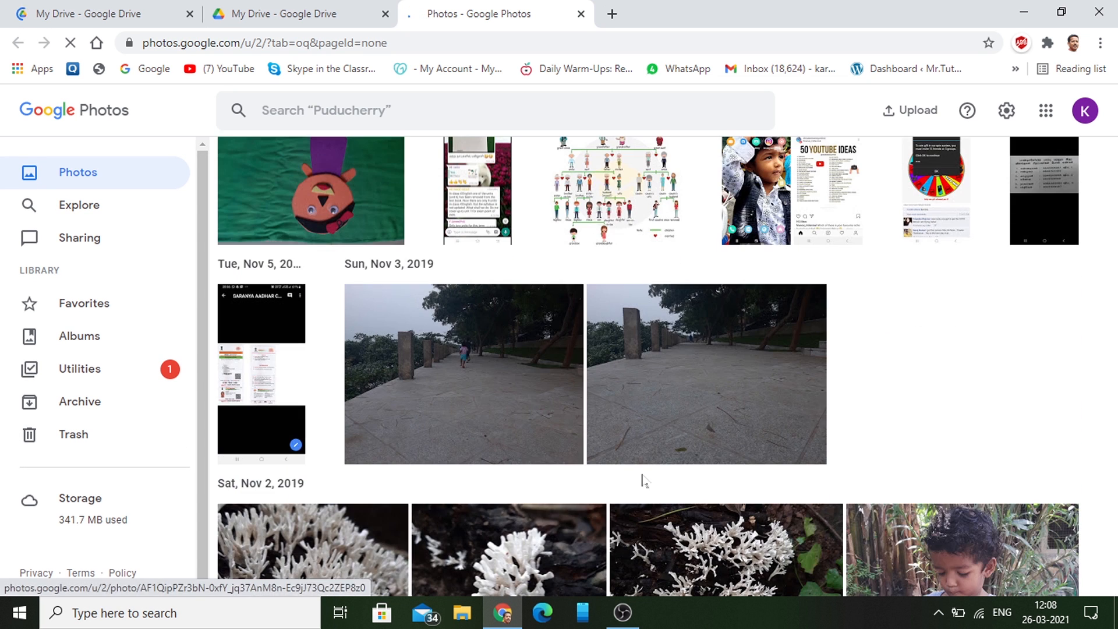
scroll(597, 318, down, 5)
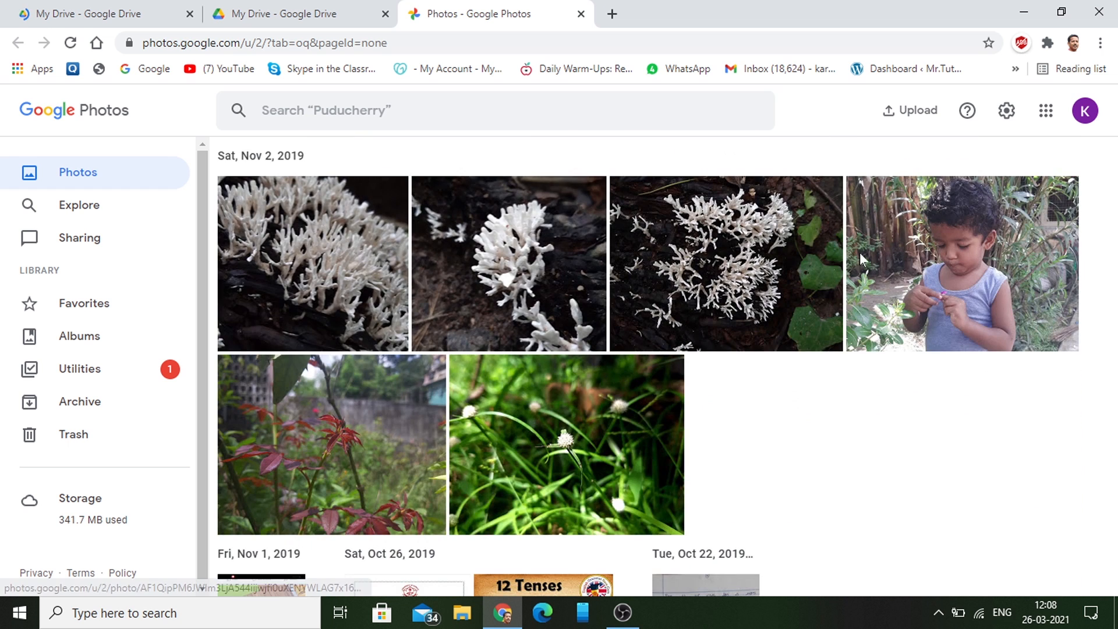
scroll(1065, 117, up, 1)
- Open Google Photos for the second personal account and look through its storage usage and photo library
click(1080, 112)
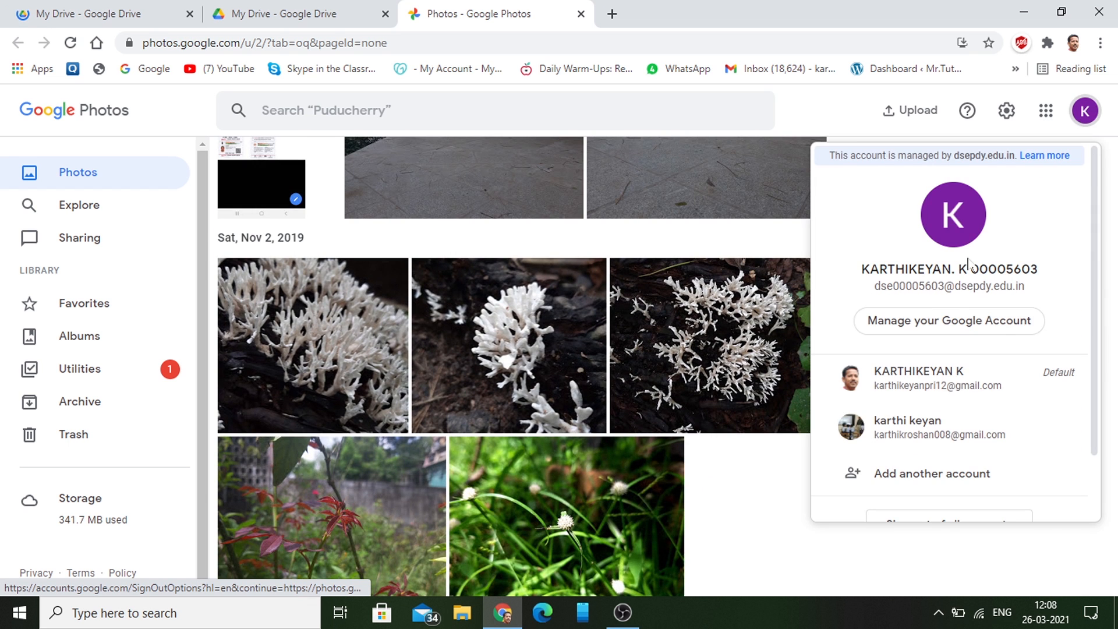
click(900, 428)
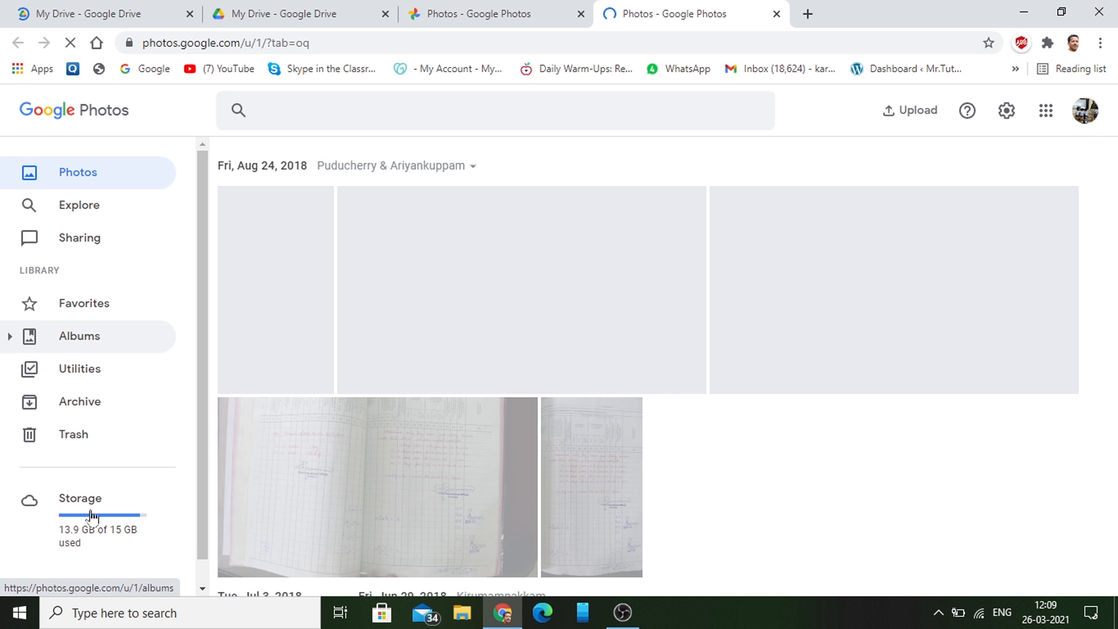
scroll(88, 518, down, 1)
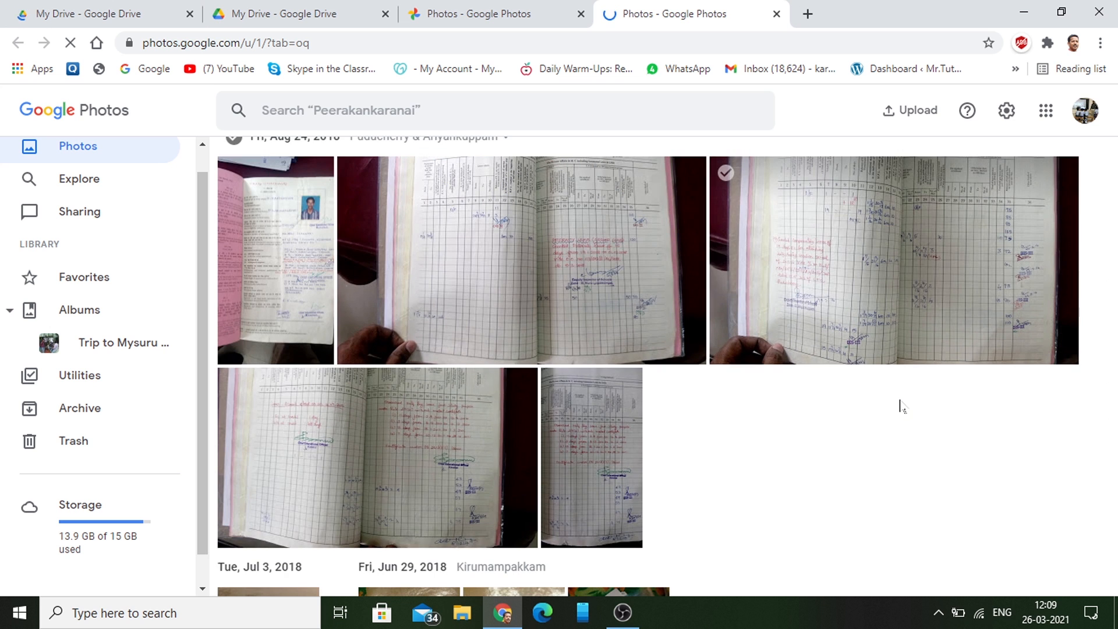
scroll(358, 210, down, 5)
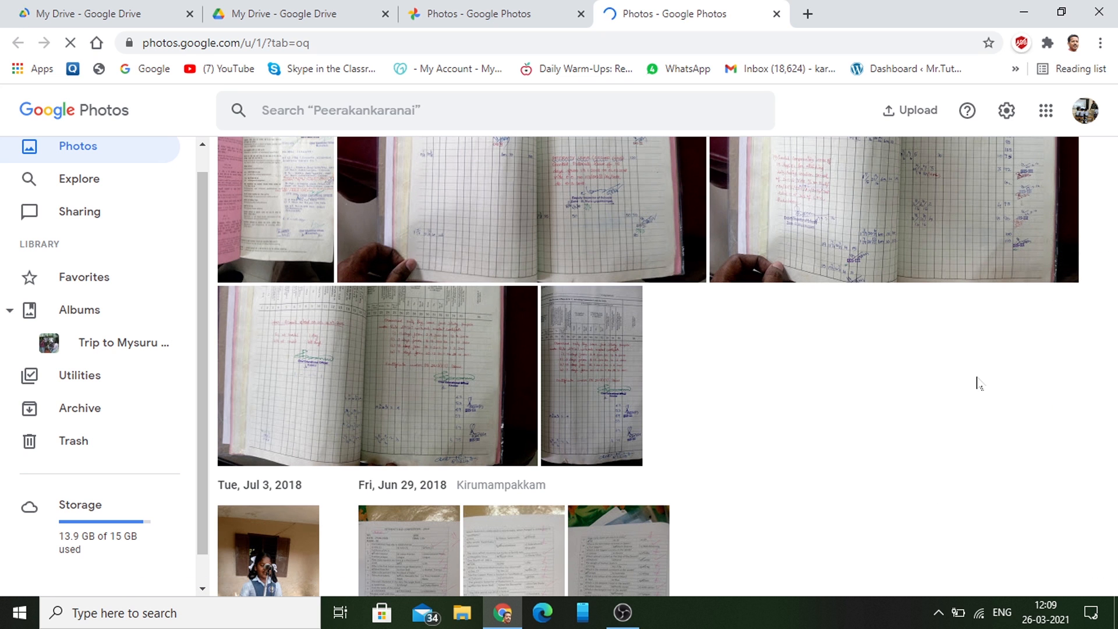
scroll(978, 383, down, 2)
scroll(978, 383, down, 15)
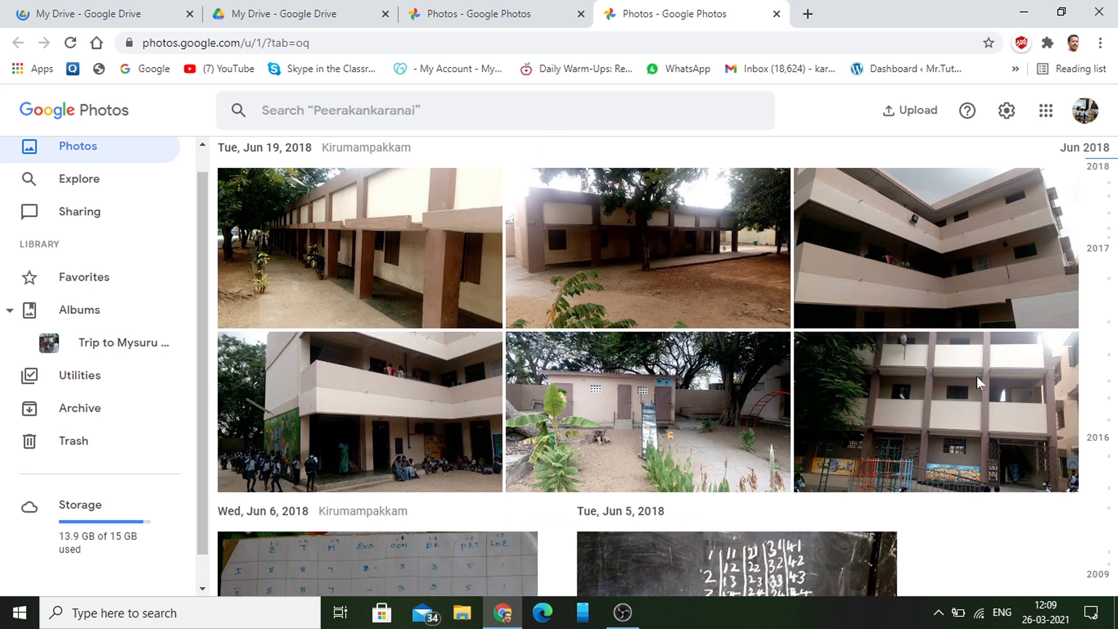
scroll(978, 383, down, 10)
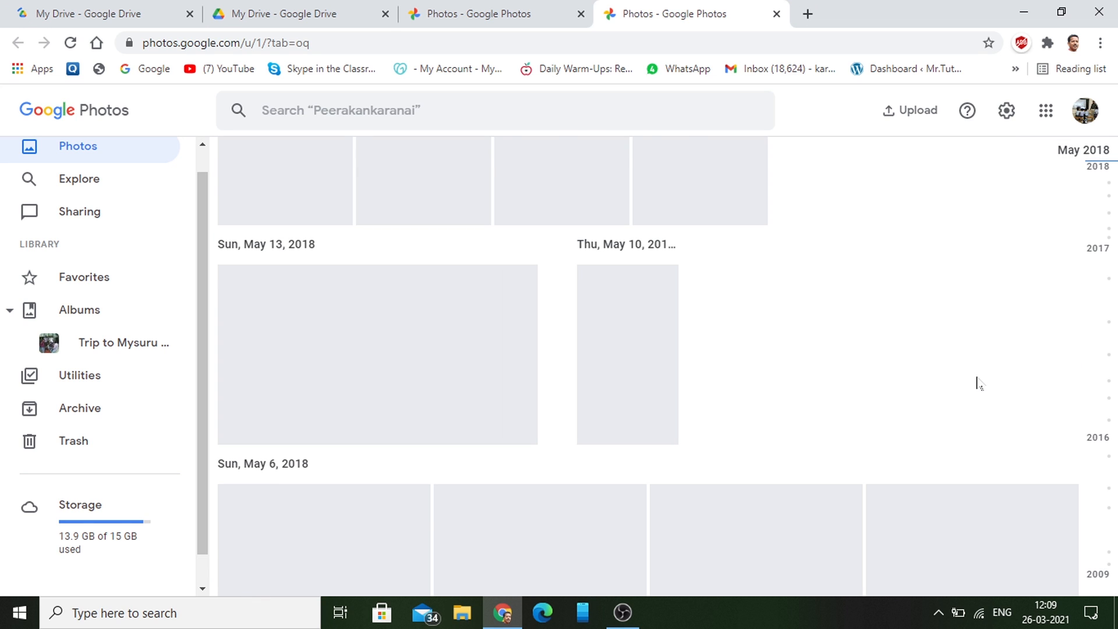
- Return to the school account's Drive, close its apps list, and glance at the school account's Photos page
click(275, 6)
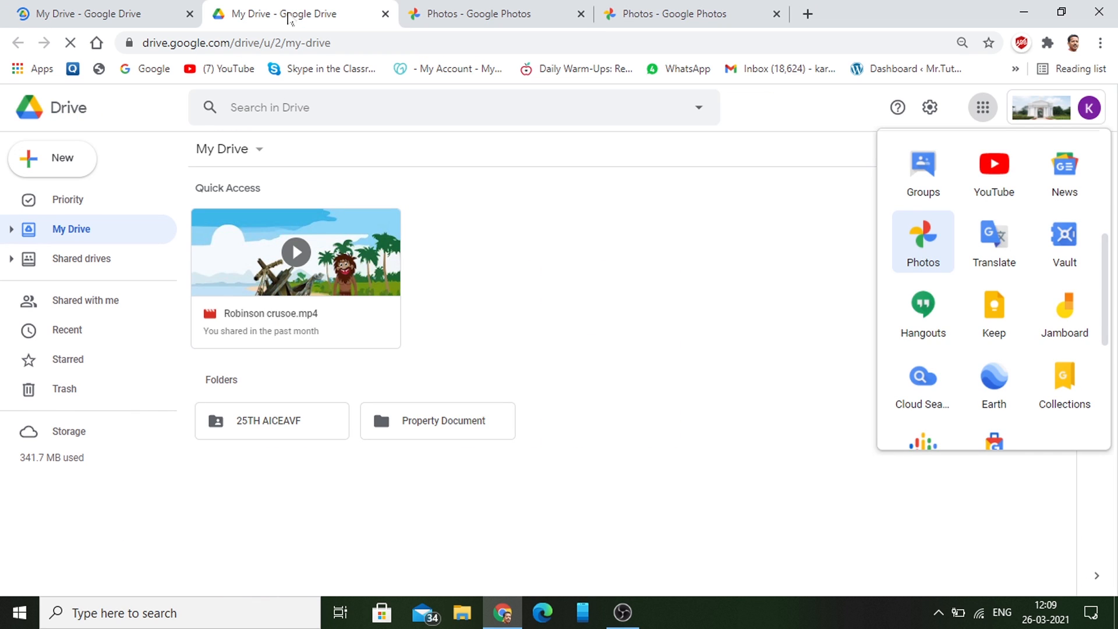
click(683, 332)
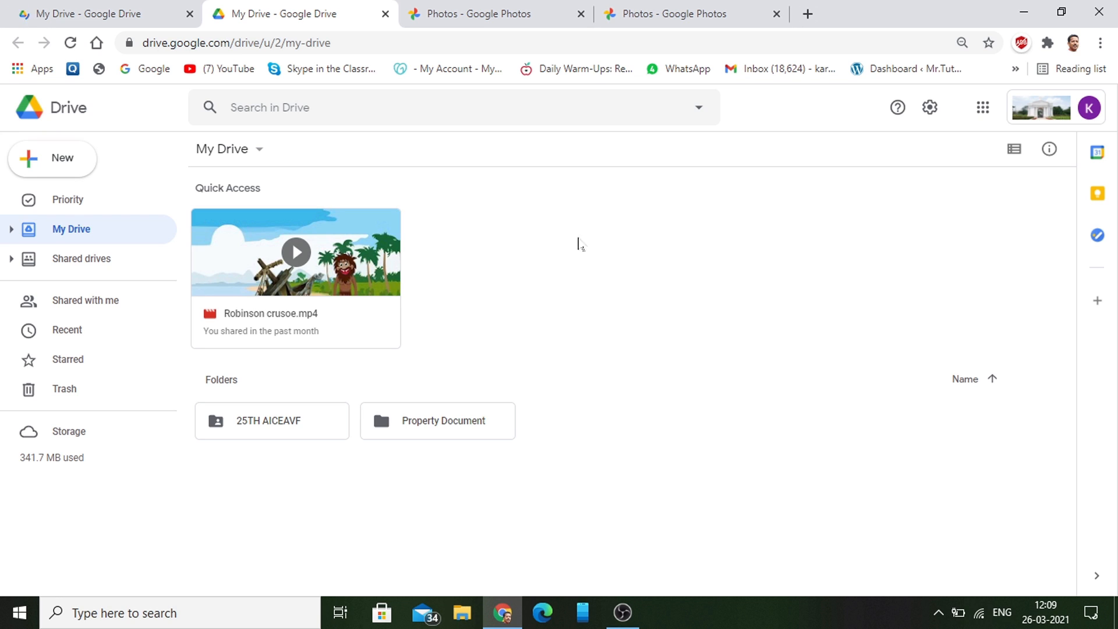
click(454, 13)
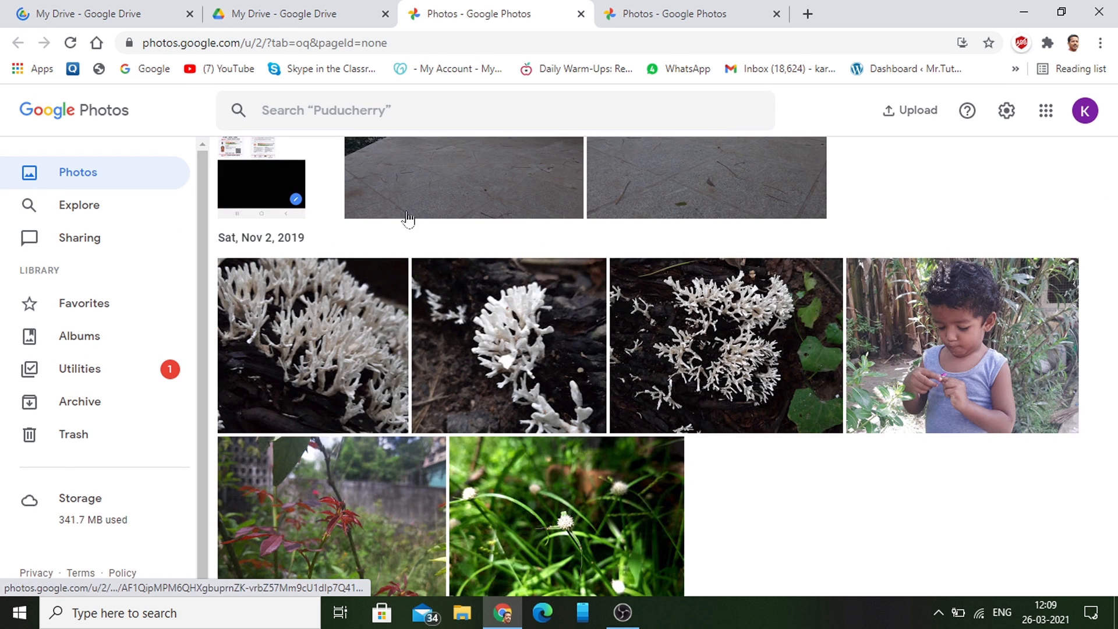
click(310, 13)
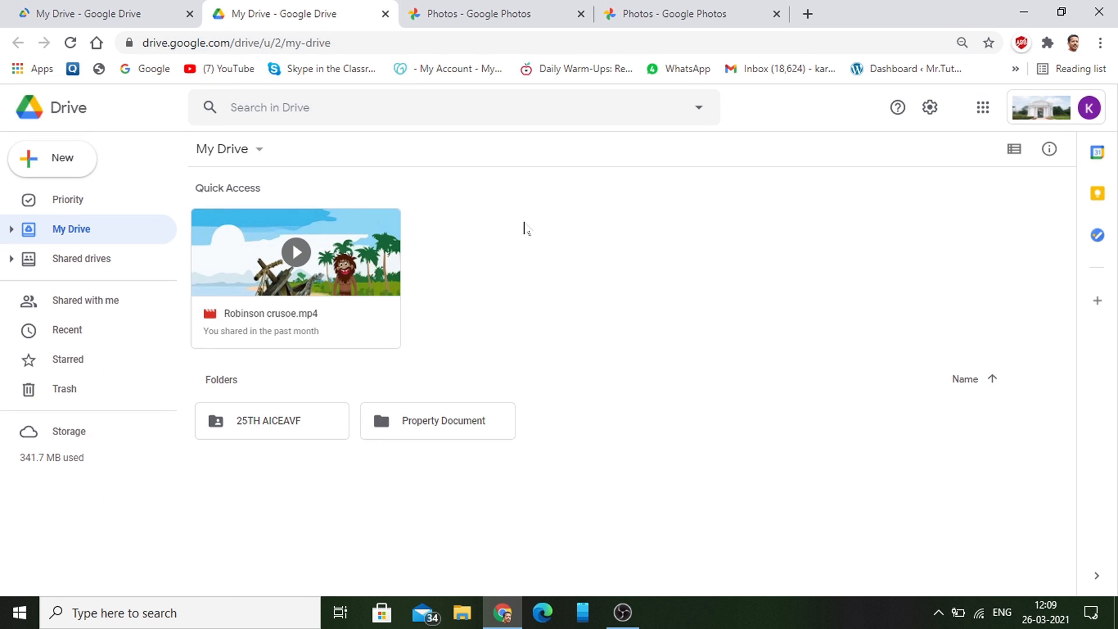